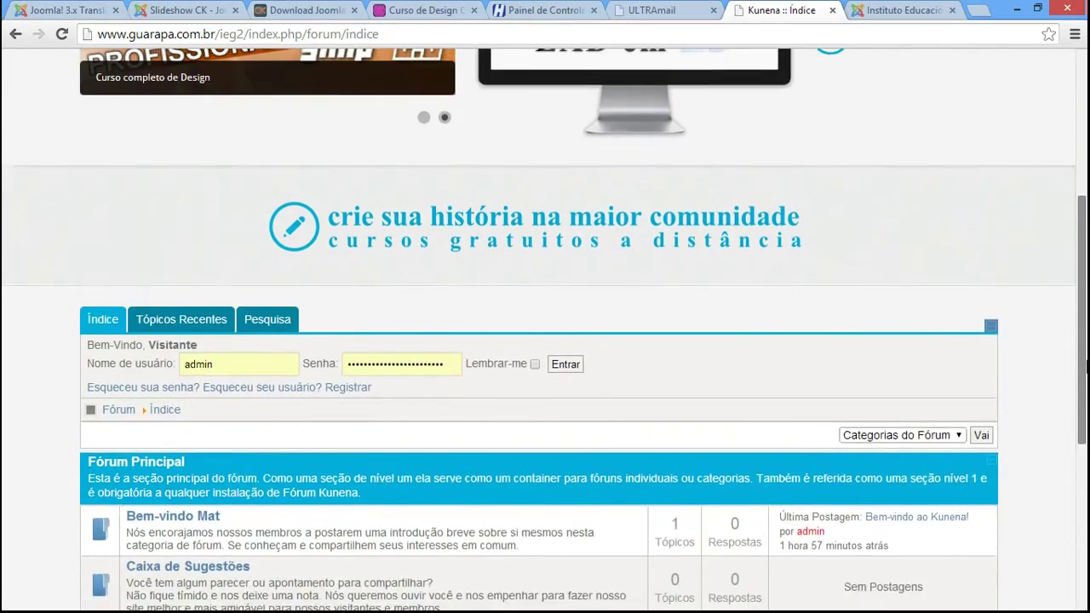
- Look over the Kunena forum index, switch to the Joomla administration and open the Fórum Kunena component
scroll(1082, 368, down, 1)
drag(1080, 368, 1079, 475)
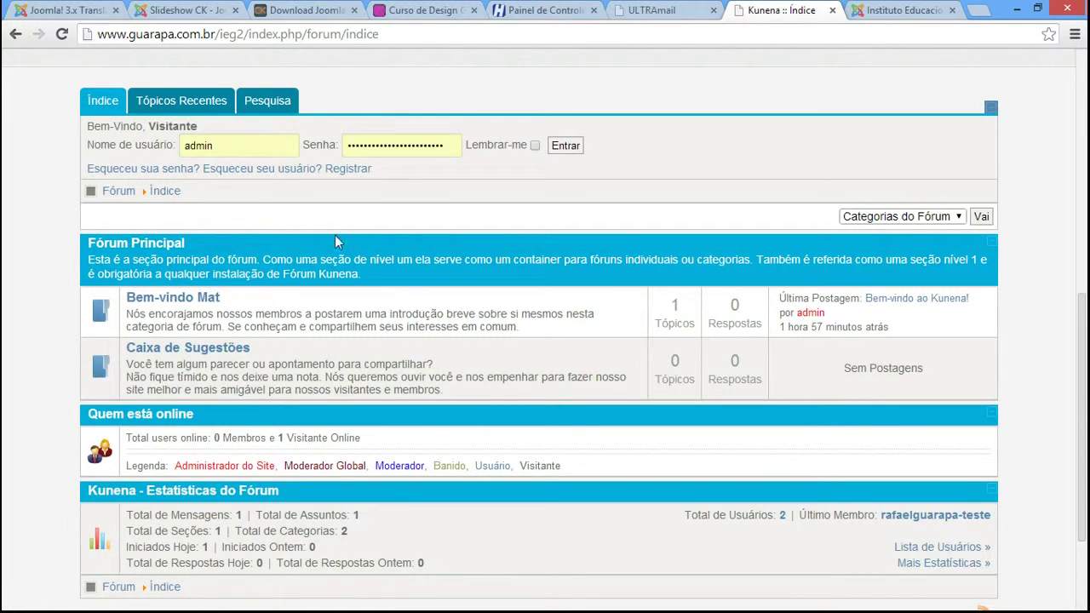
click(899, 7)
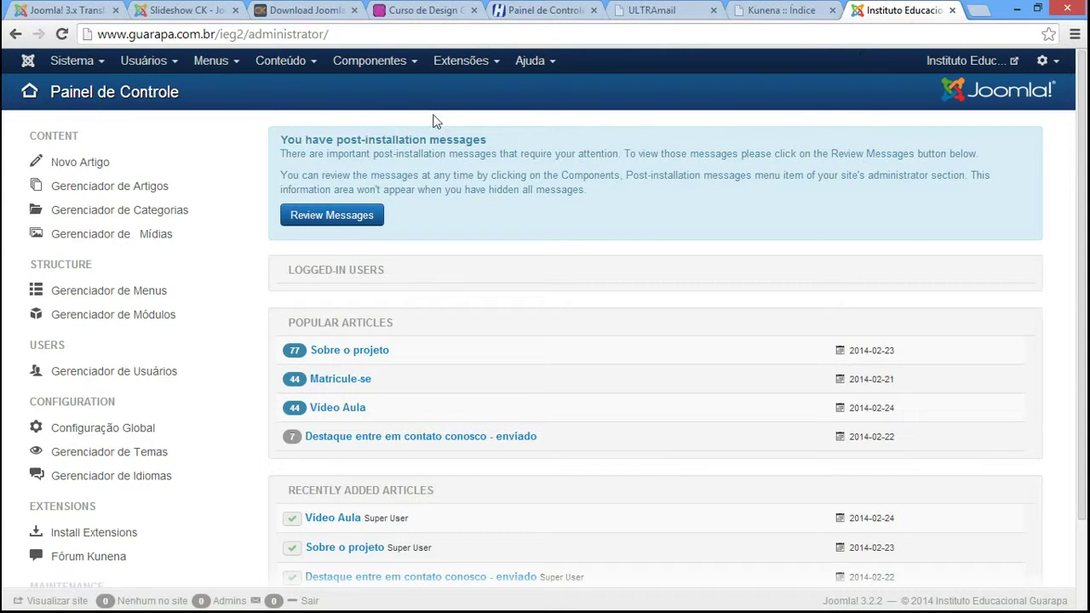
click(407, 72)
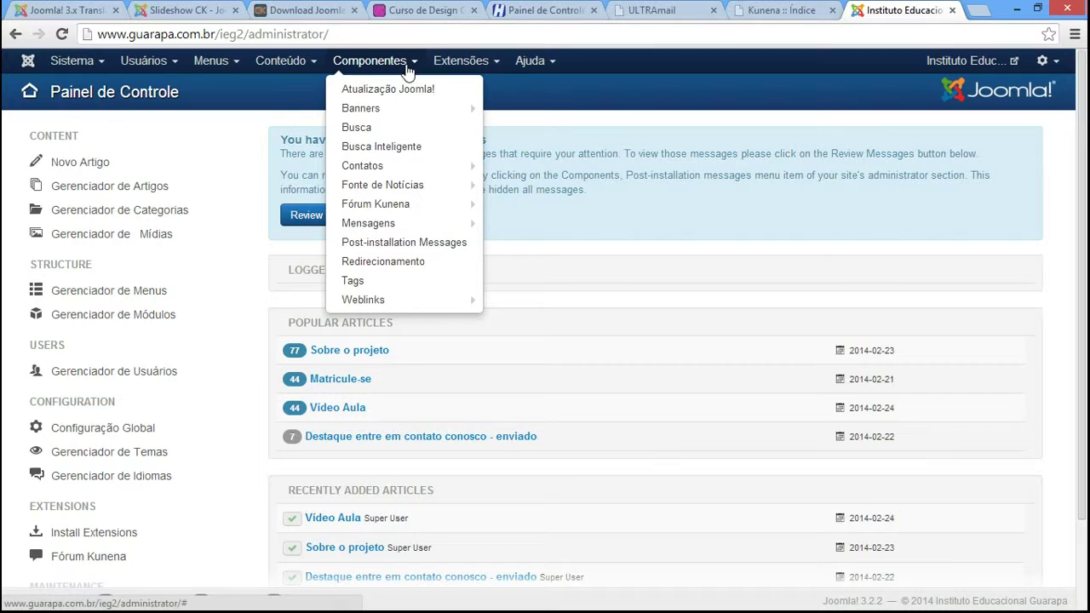
mouse_move(418, 183)
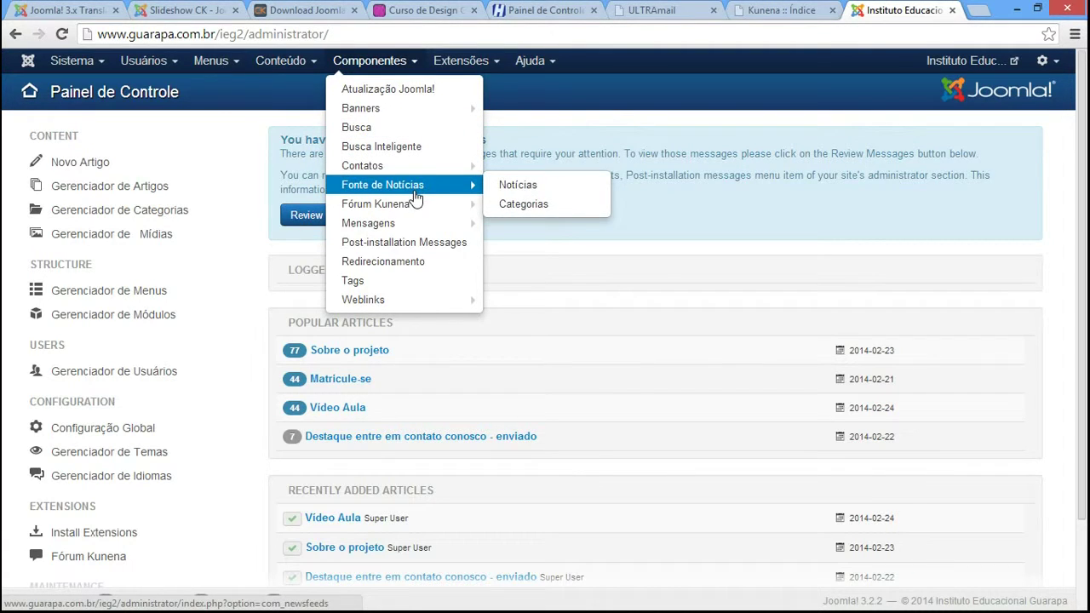
mouse_move(416, 204)
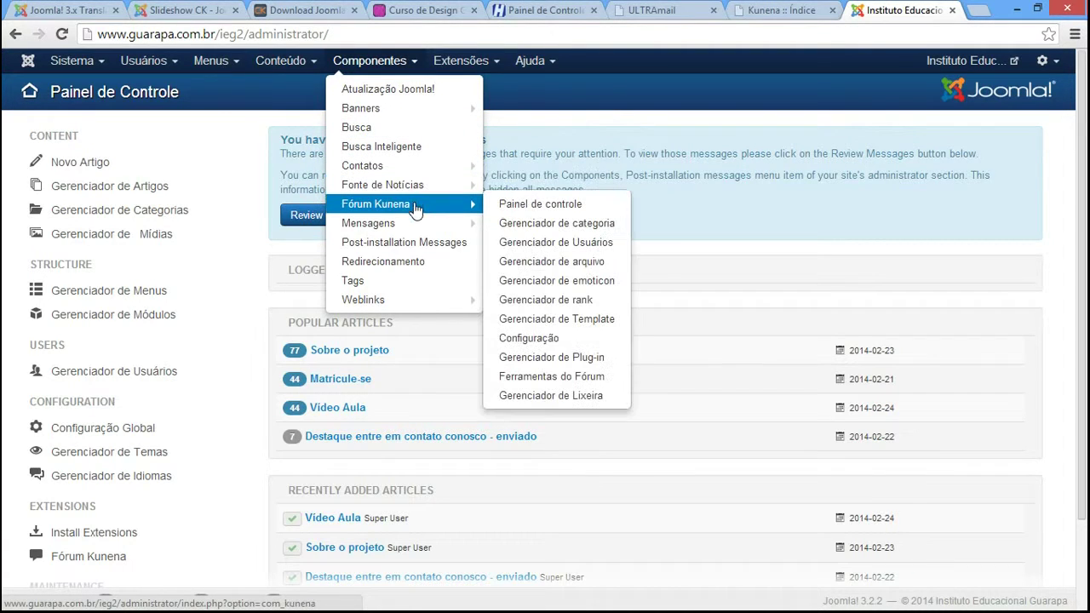
click(365, 206)
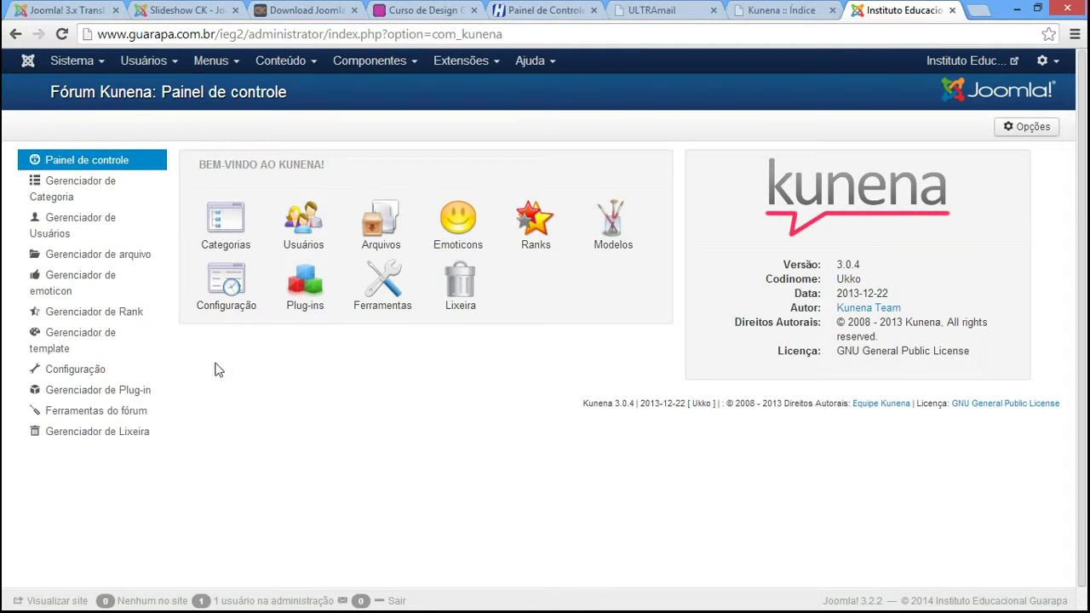
- Open the Blue Eagle template for editing in Kunena's template manager
click(74, 341)
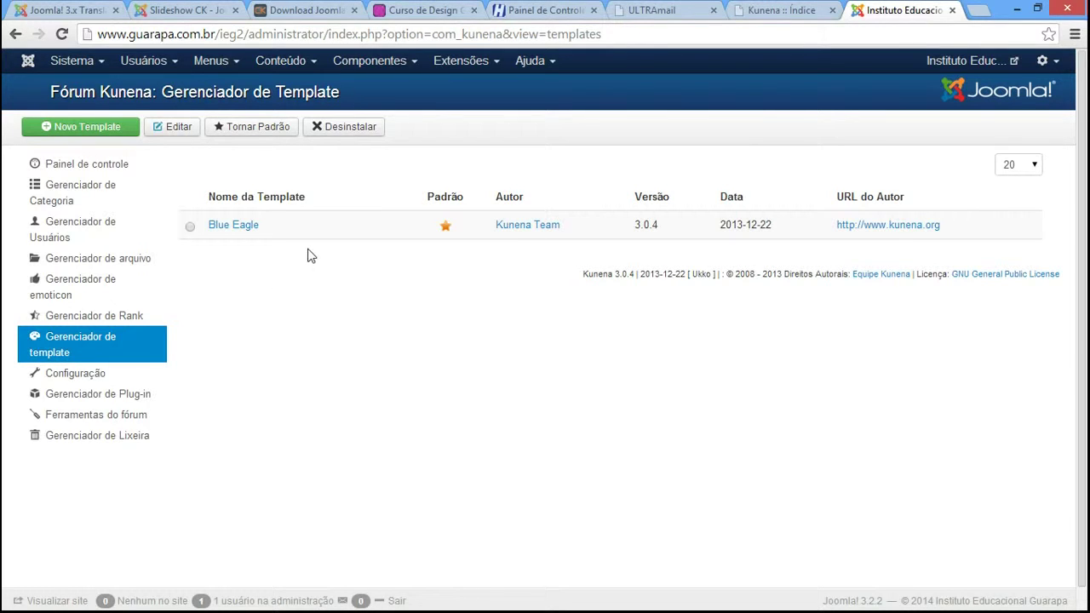
click(228, 230)
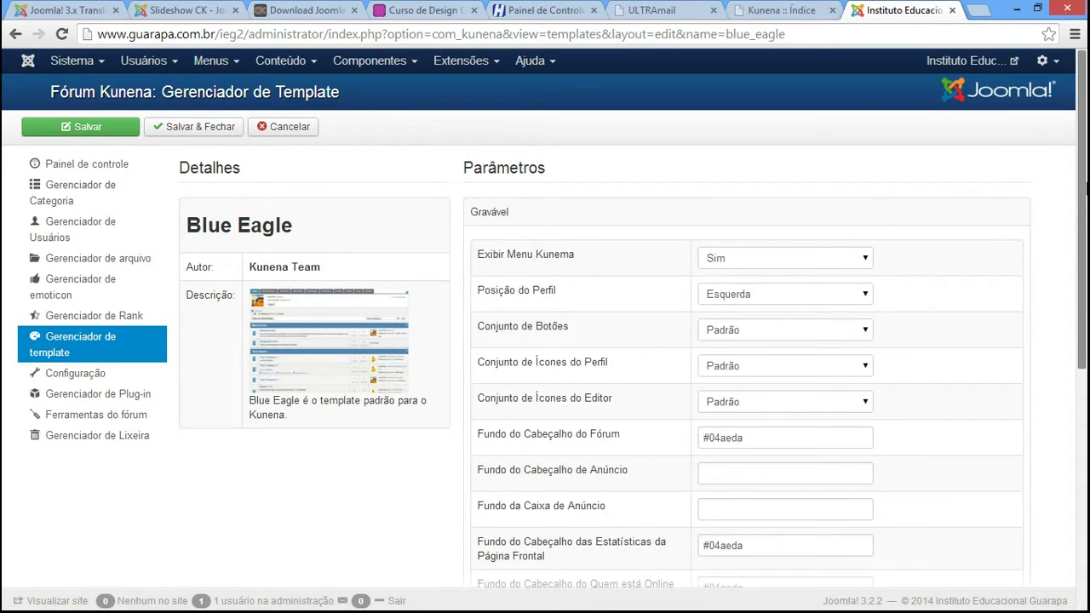
scroll(777, 185, down, 1)
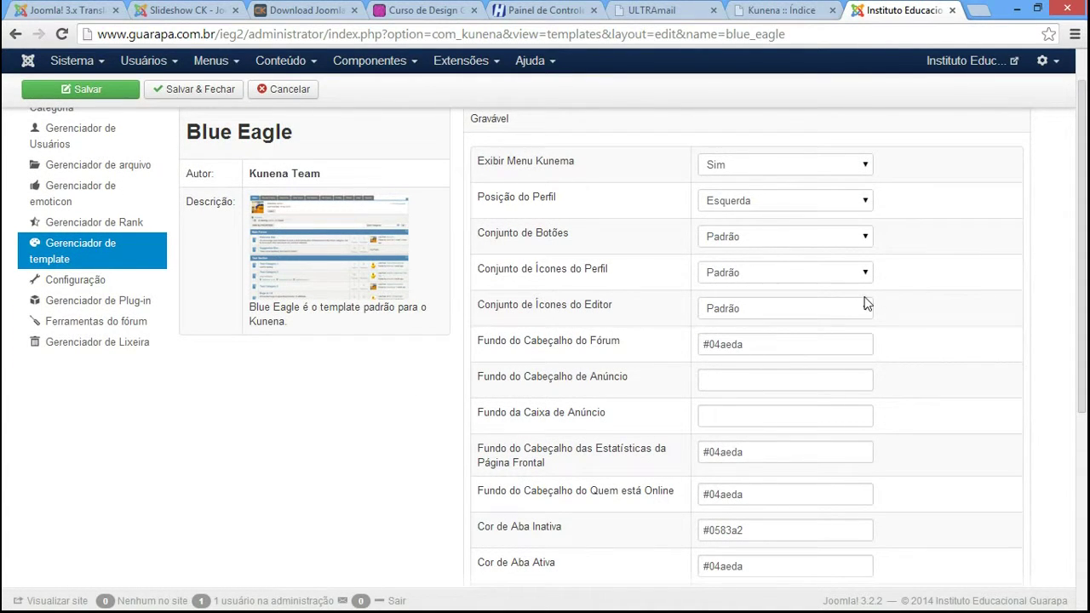
- Review the choices for Posição do Perfil, Conjunto de Botões, Conjunto de Ícones do Perfil and Conjunto de Ícones do Editor
mouse_move(522, 172)
click(766, 204)
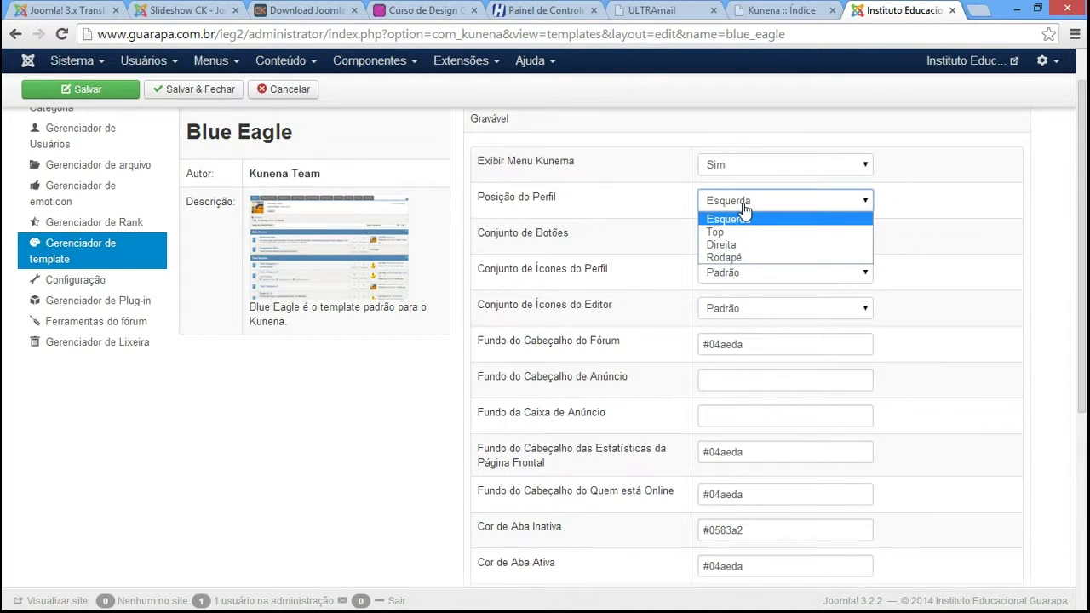
click(744, 213)
click(720, 239)
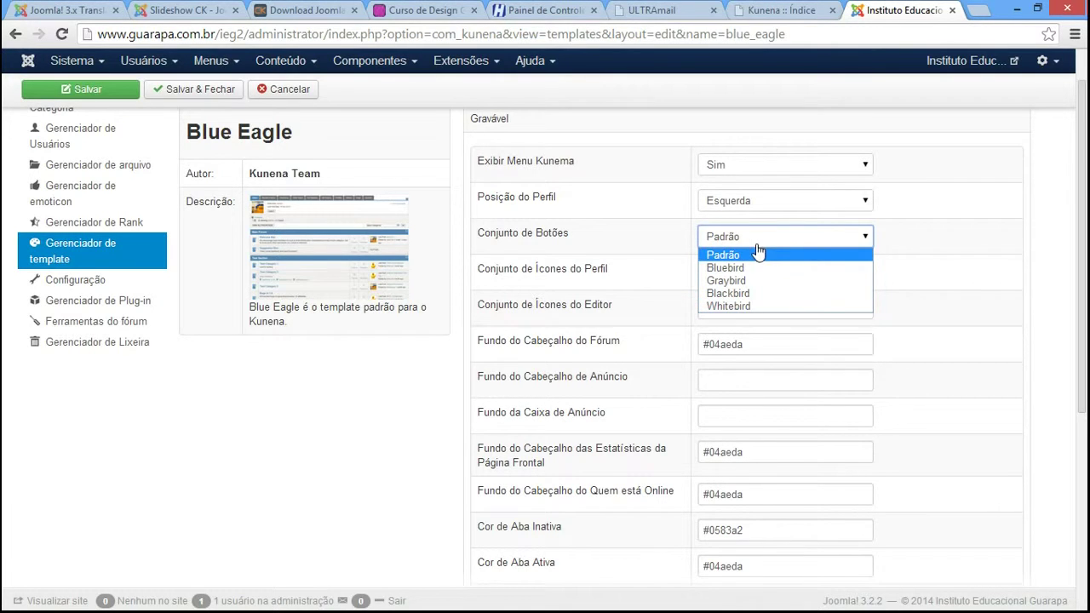
click(954, 266)
click(766, 273)
click(766, 273)
click(717, 317)
click(747, 321)
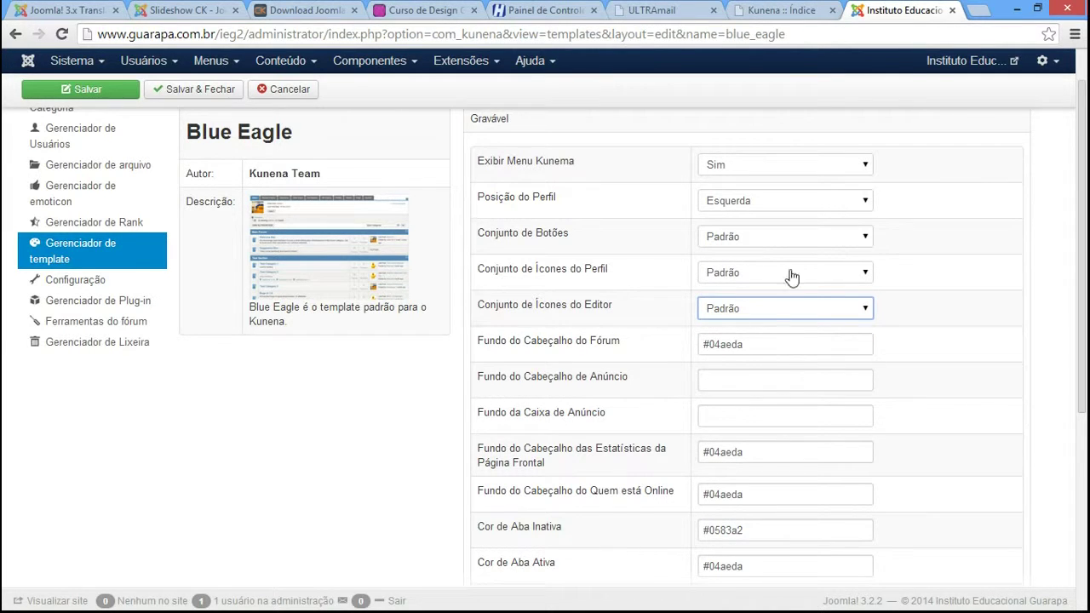
- Compare the header colours on the forum index with the template's Fundo do Cabeçalho do Fórum value
click(779, 10)
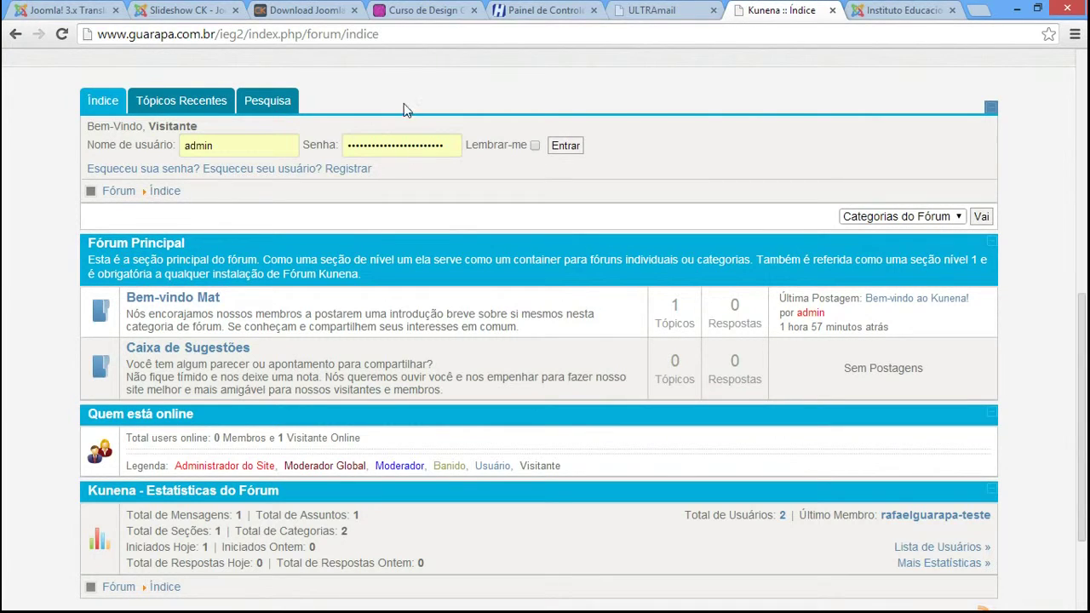
click(904, 10)
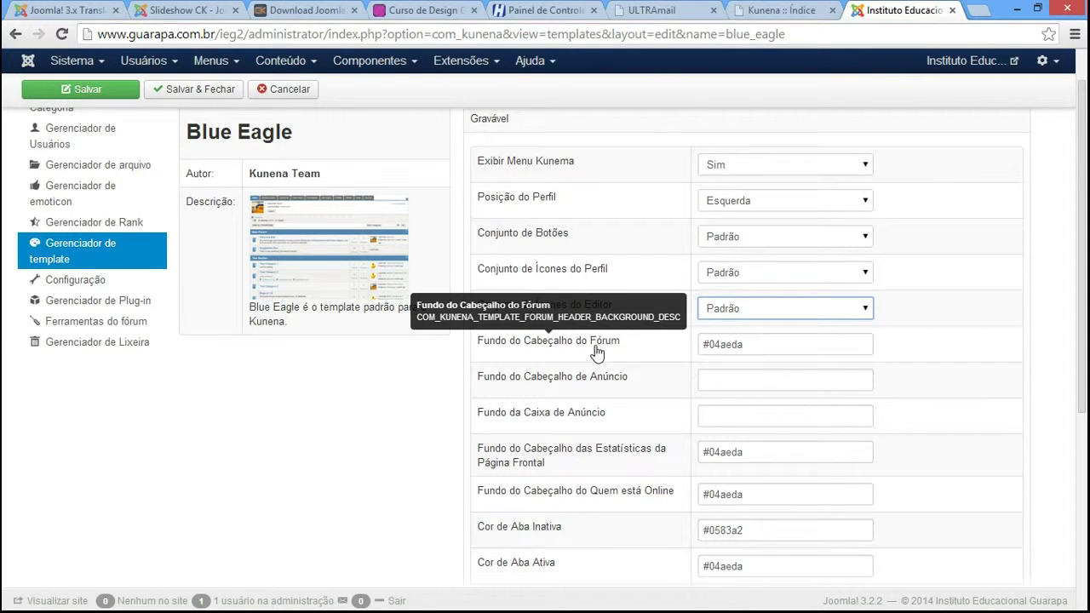
drag(755, 344, 710, 344)
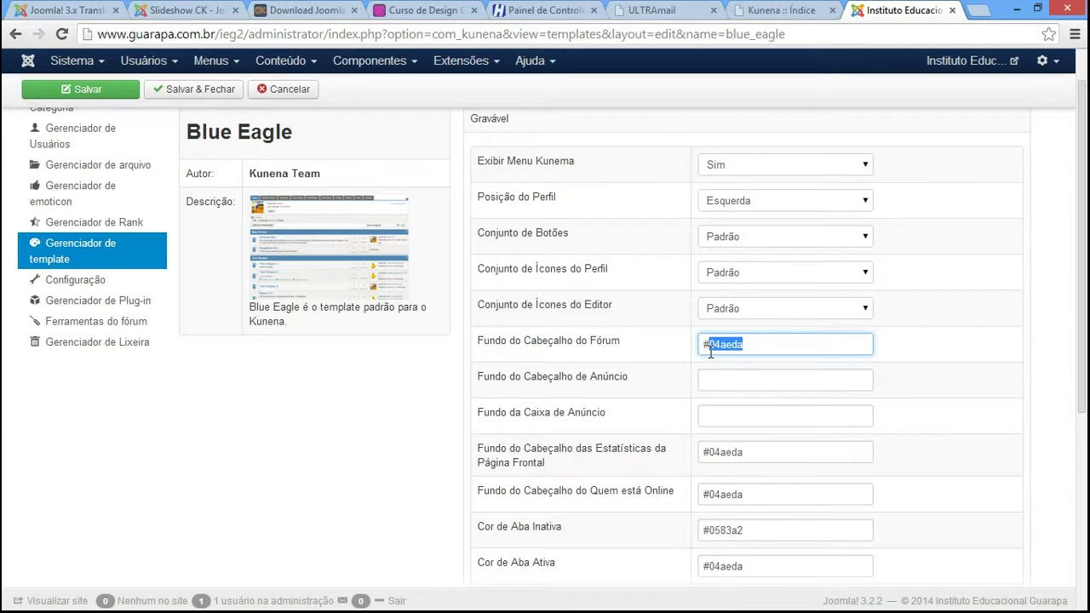
click(760, 350)
click(934, 356)
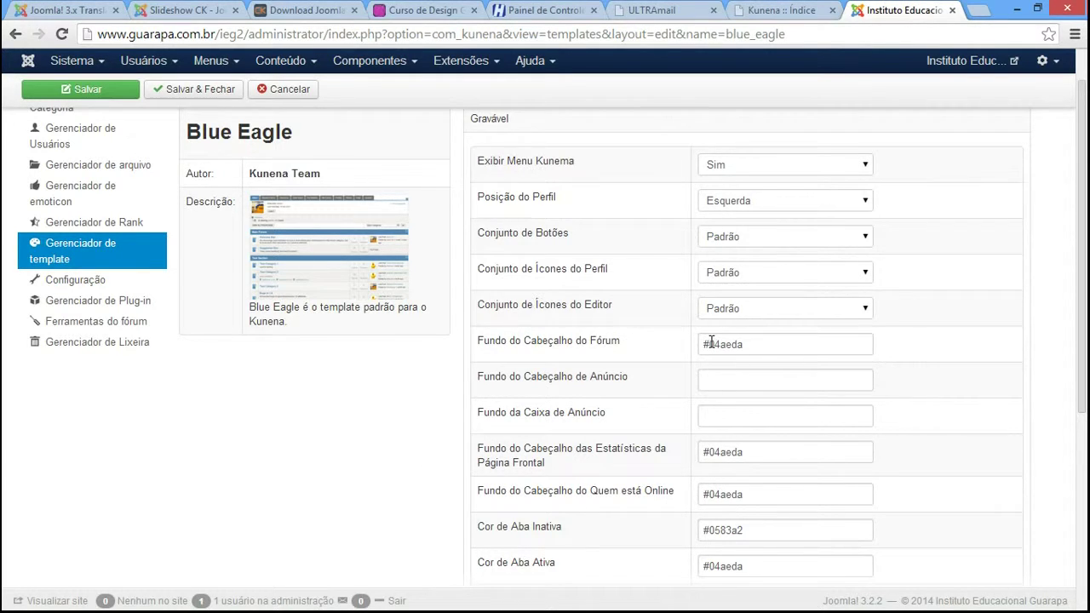
- Mark the forum header's hex digits for replacement, switch to GIMP and pick the green 18bc43 as foreground colour
drag(709, 344, 749, 344)
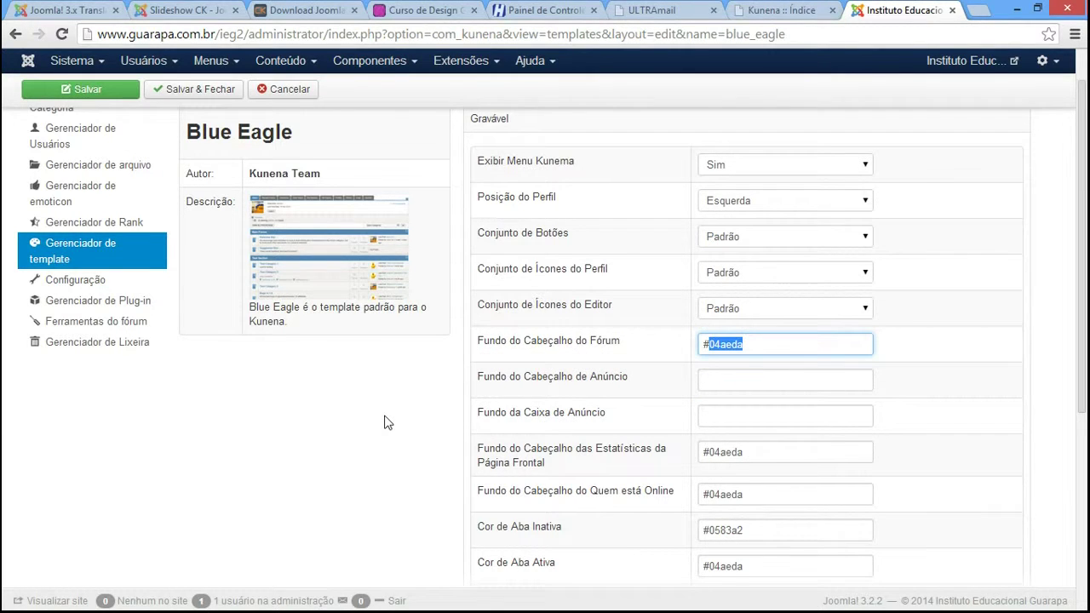
key(alt+Tab)
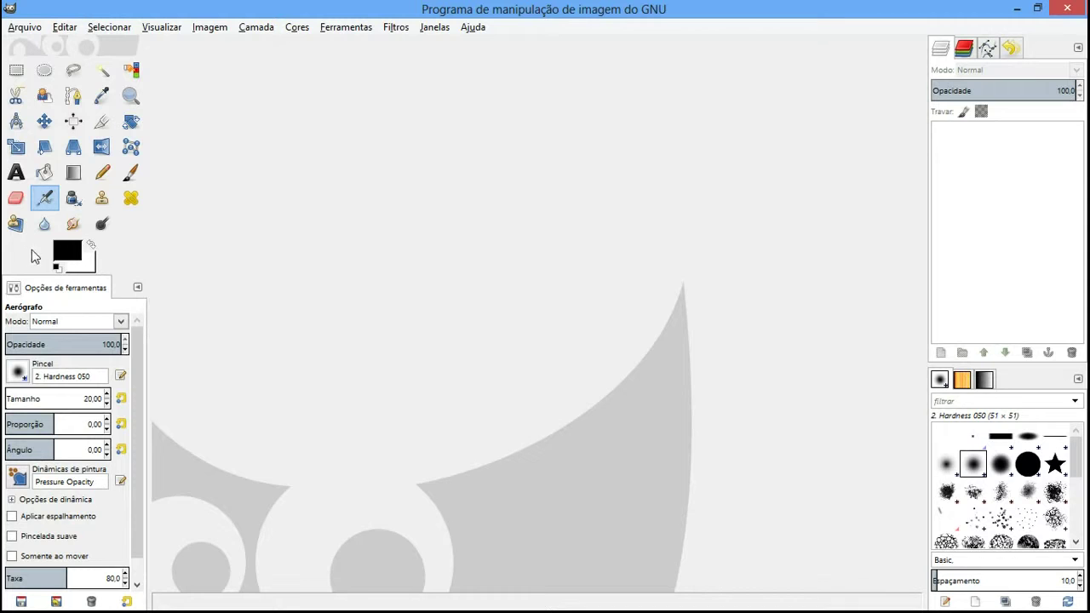
click(69, 254)
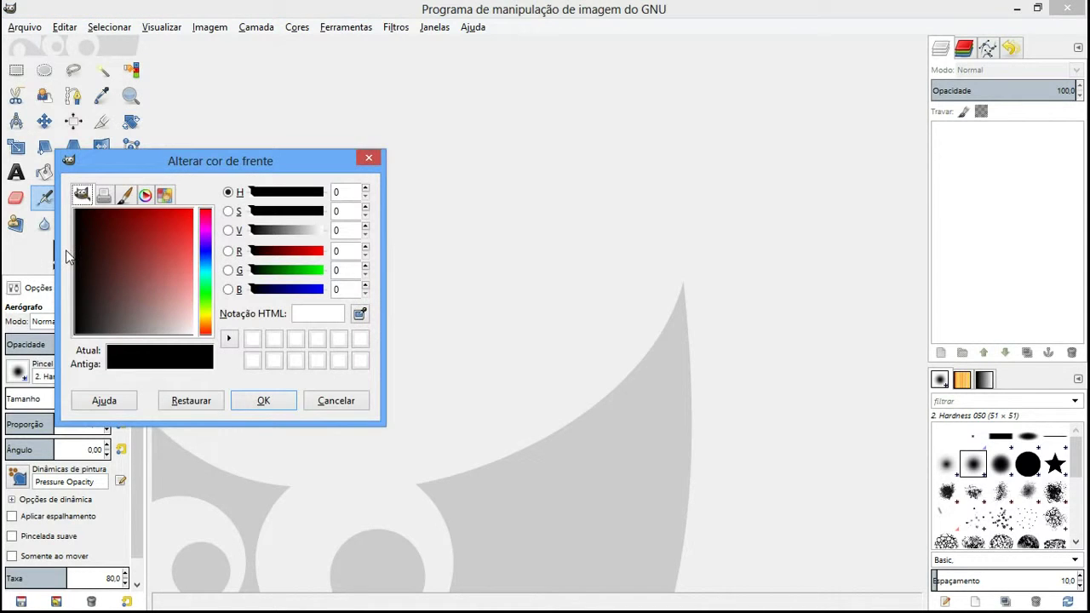
drag(138, 244, 205, 287)
click(204, 259)
click(165, 253)
drag(165, 253, 161, 226)
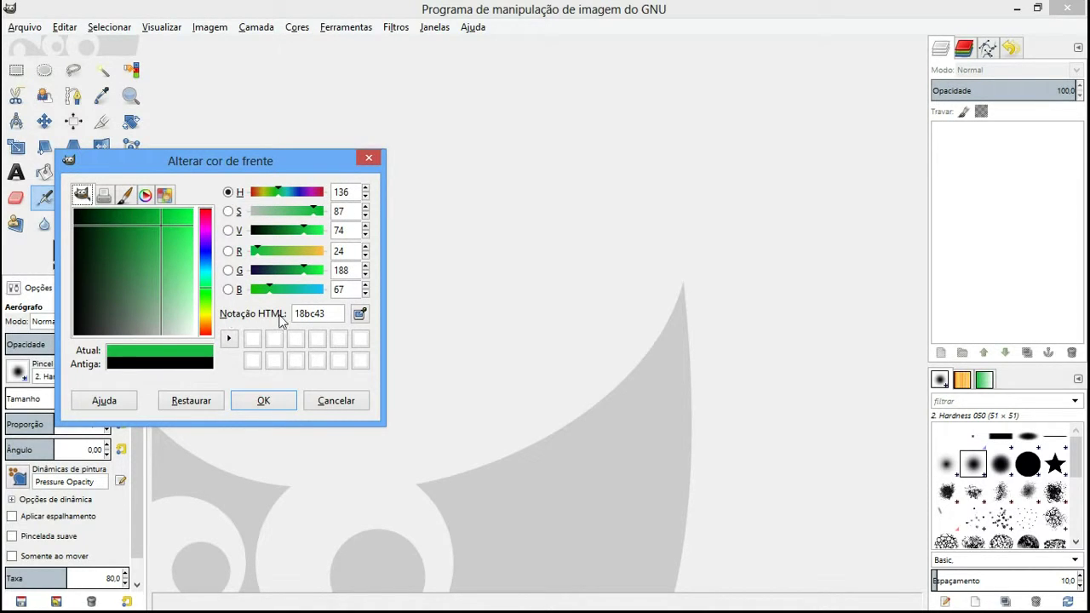
- Adjust the green to 1db845 and copy its HTML notation
drag(333, 313, 280, 300)
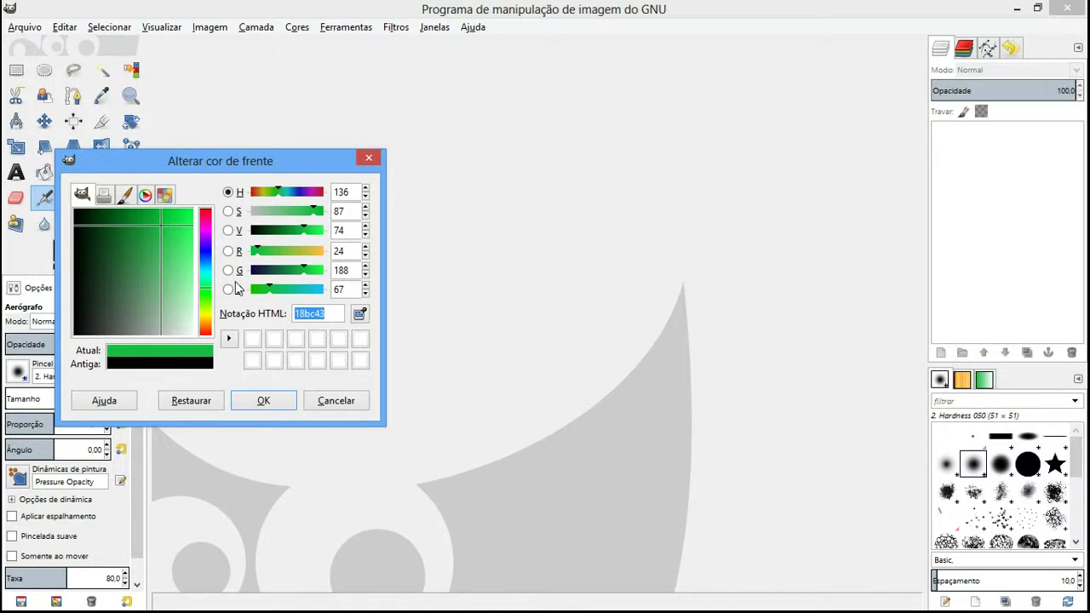
mouse_move(161, 229)
mouse_down()
mouse_move(174, 260)
mouse_move(159, 287)
mouse_move(119, 277)
mouse_move(173, 248)
mouse_move(159, 228)
mouse_up()
drag(334, 314, 295, 313)
right_click(300, 311)
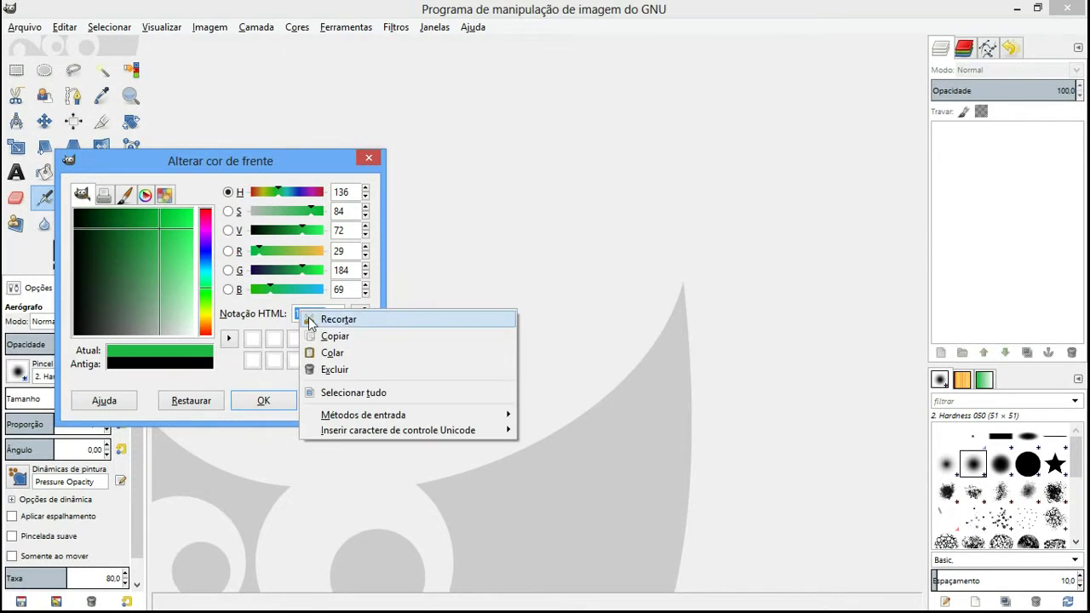
click(324, 336)
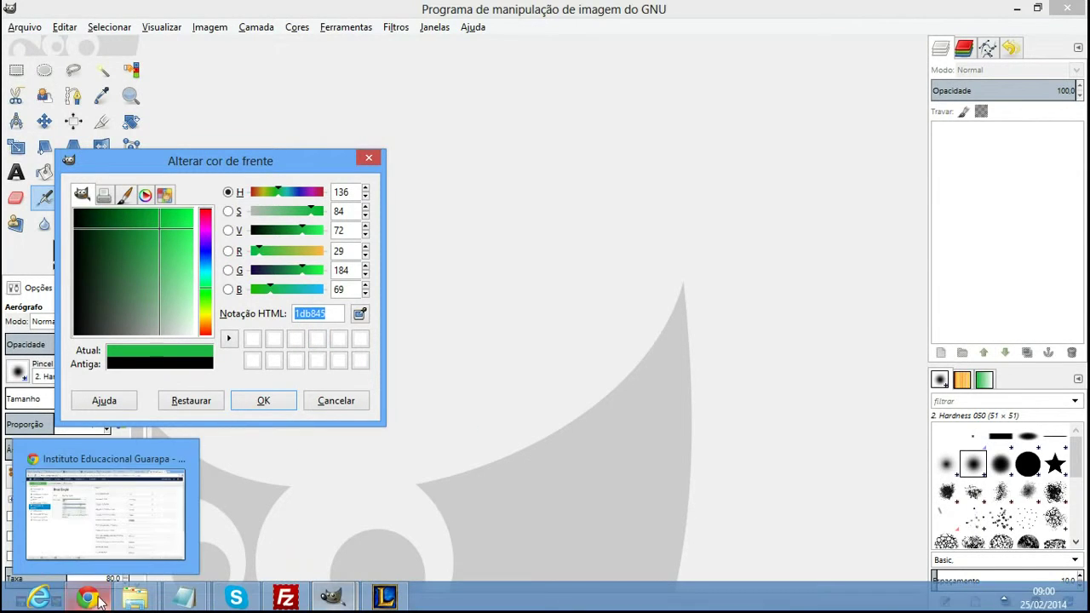
- Back in the Blue Eagle template, save Fundo do Cabeçalho do Fórum as #1db845 and check the forum index
click(109, 604)
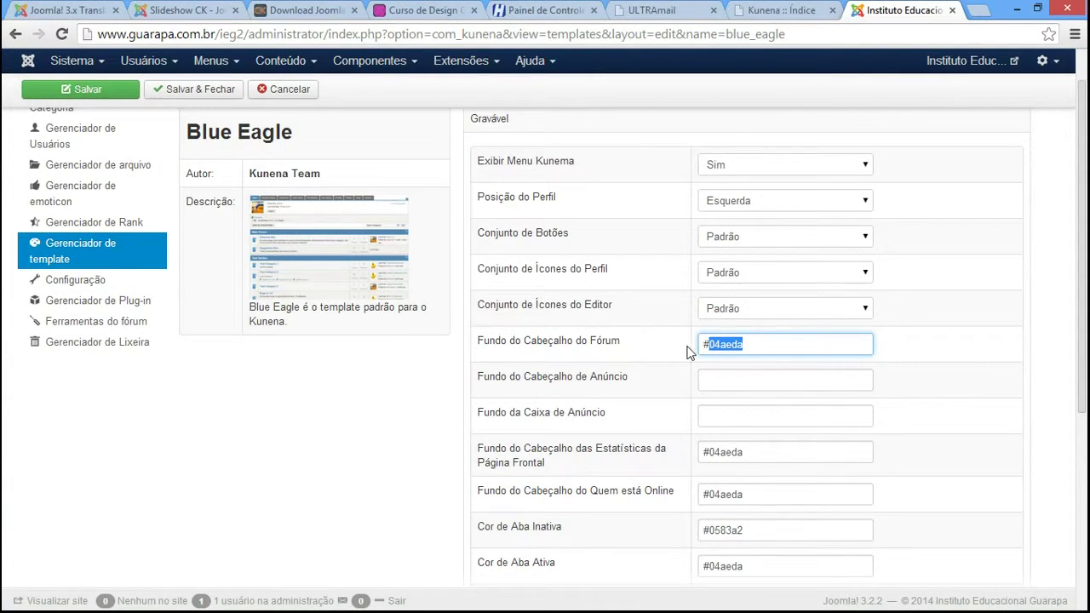
right_click(728, 347)
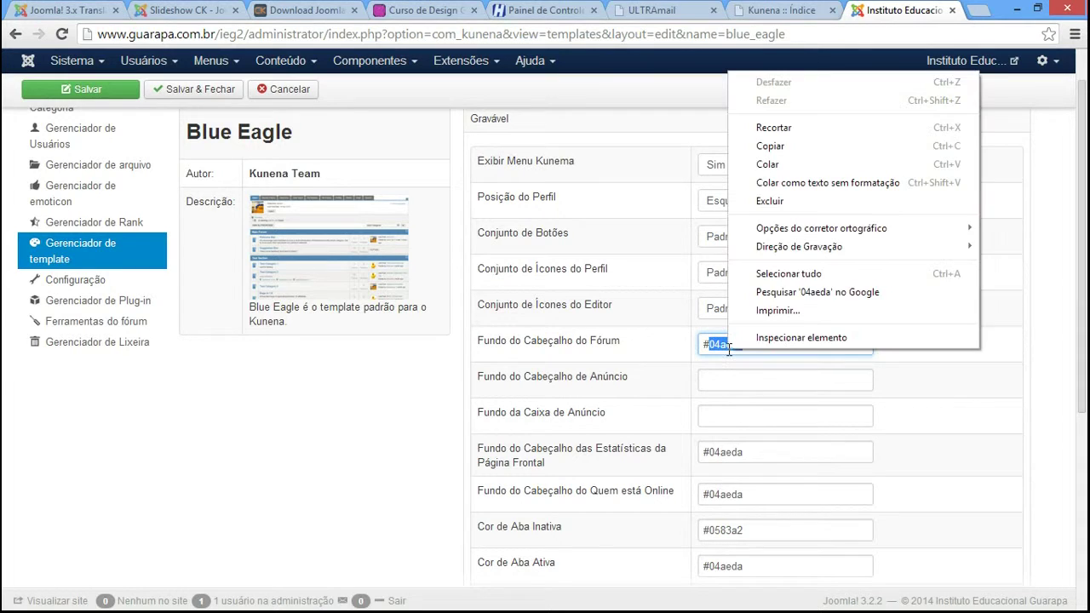
click(813, 165)
click(109, 91)
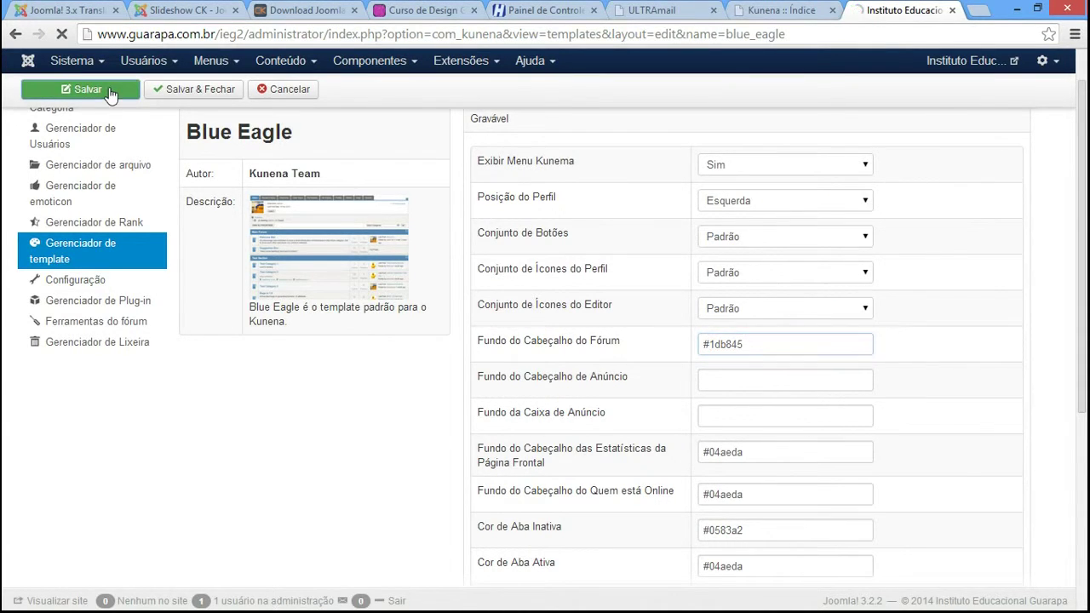
click(781, 10)
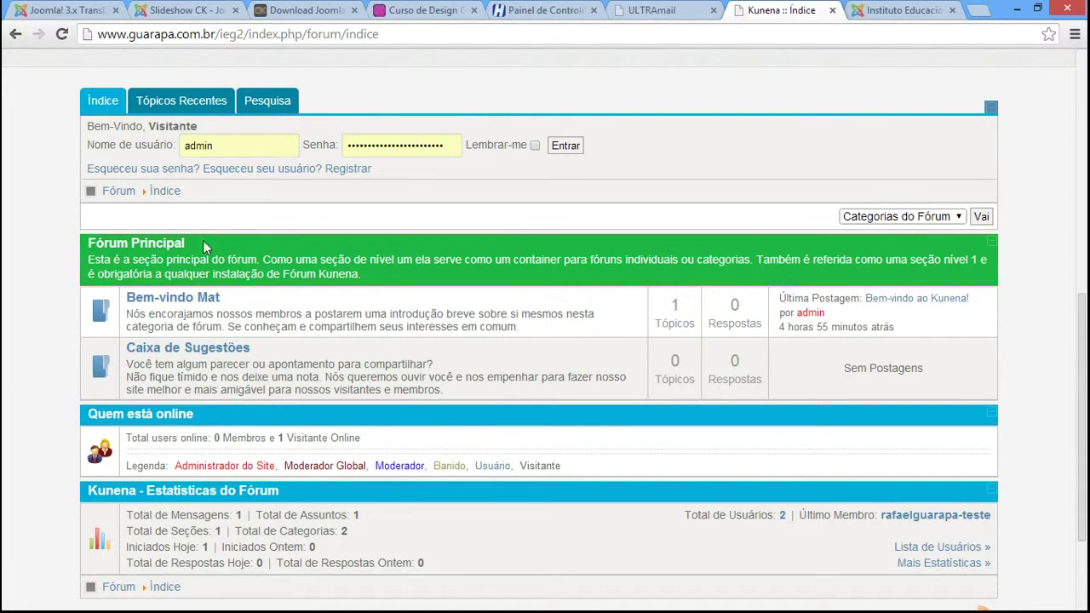
click(878, 12)
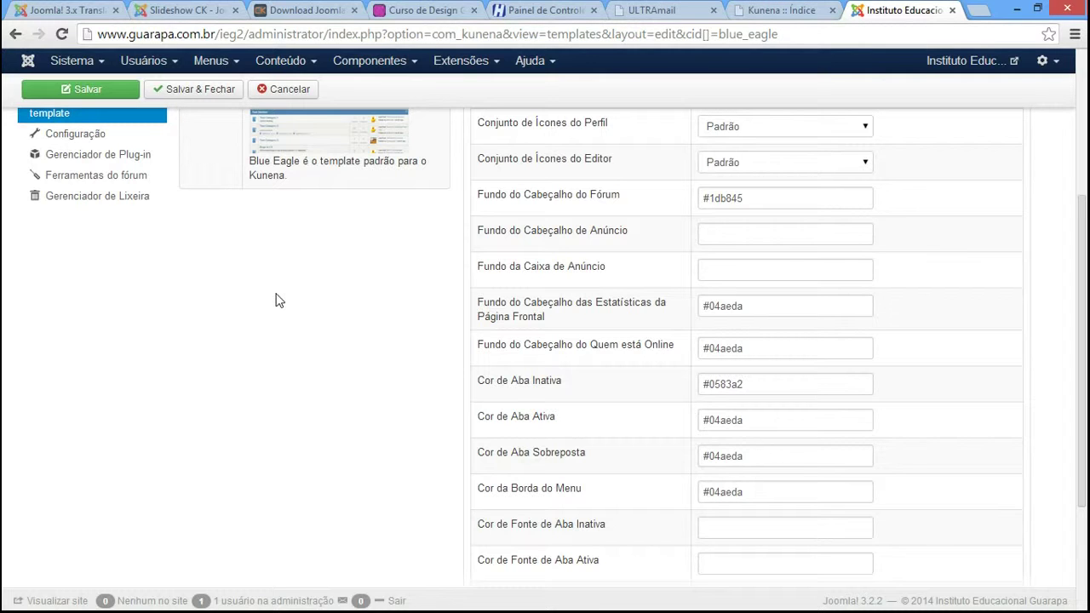
- In the ferramenta-de-selecao-de-cor-color-pick folder, open the file of the same name in a web browser
key(alt+Tab)
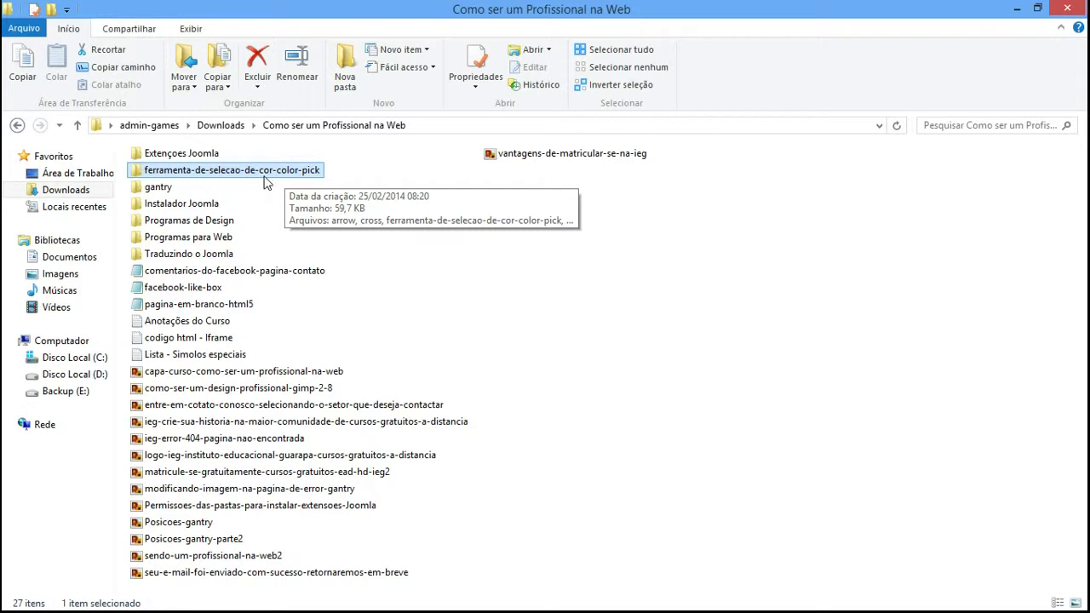
double_click(230, 176)
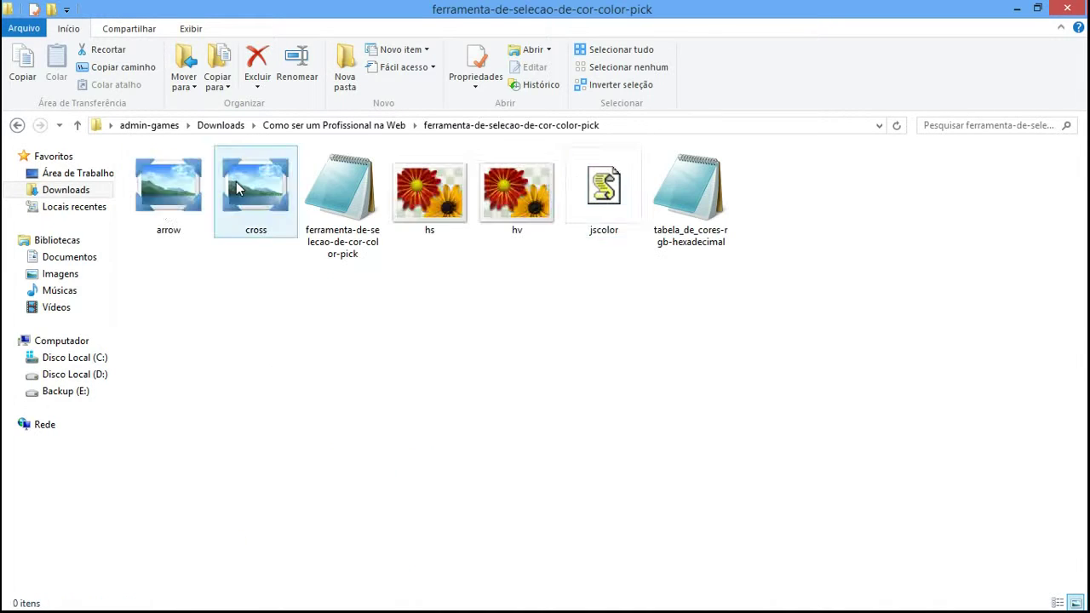
drag(736, 366, 176, 172)
click(358, 349)
click(356, 218)
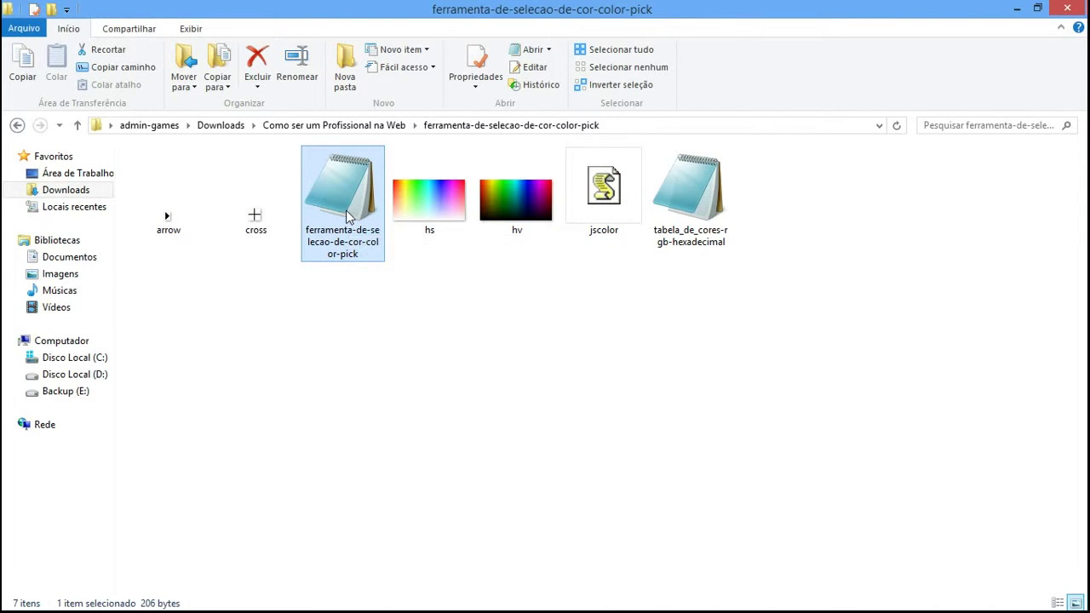
right_click(346, 212)
mouse_move(421, 291)
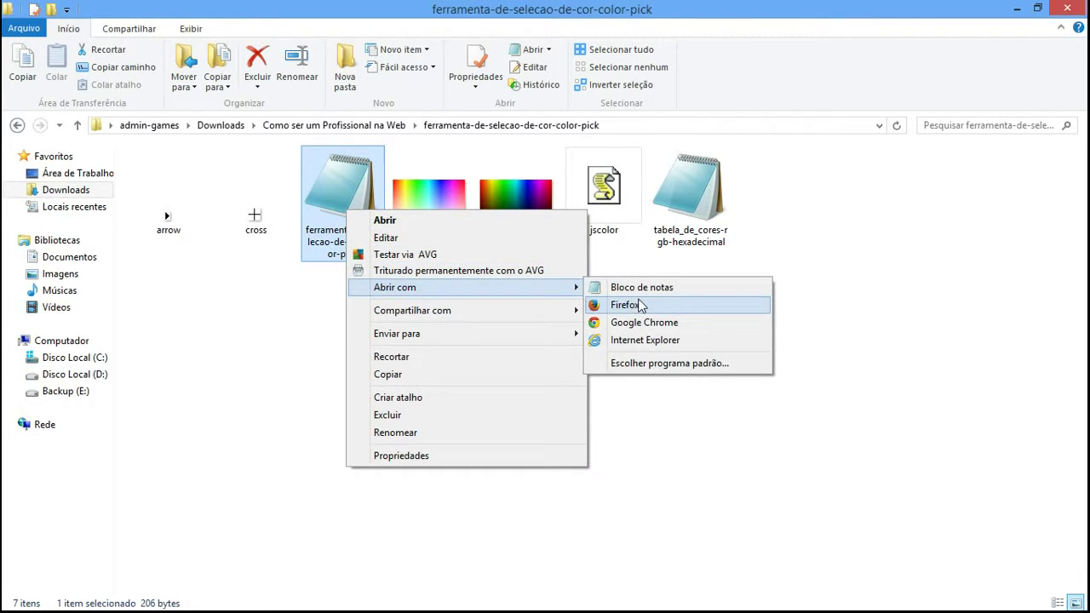
click(641, 305)
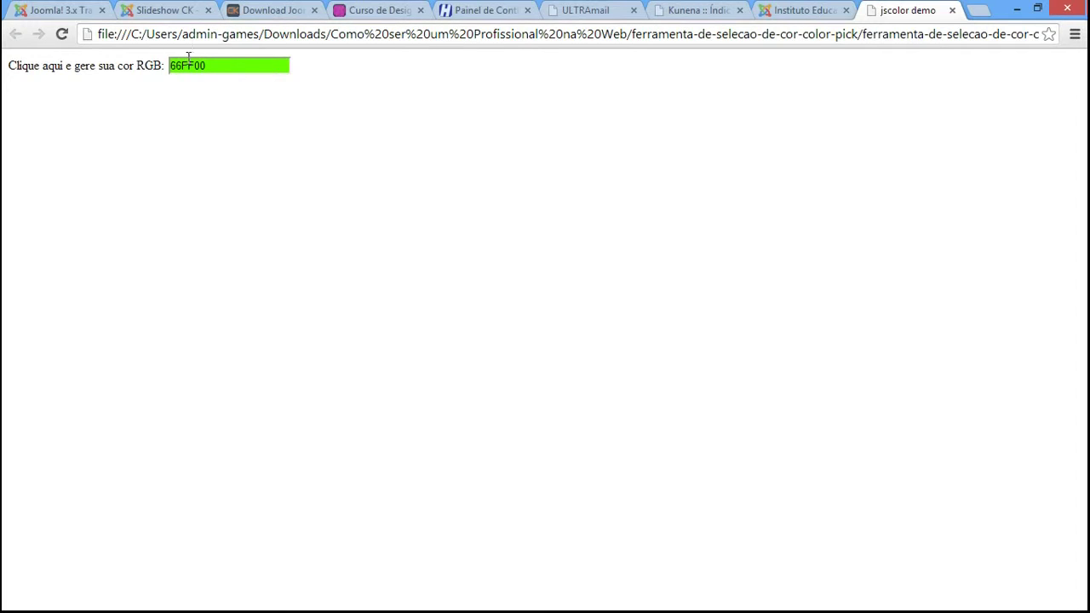
- Generate the purple 99458E in the colour picker page, copy its code and return to the Blue Eagle template parameters
click(218, 65)
mouse_move(243, 101)
mouse_down()
mouse_move(209, 118)
mouse_move(343, 128)
mouse_move(342, 117)
mouse_up()
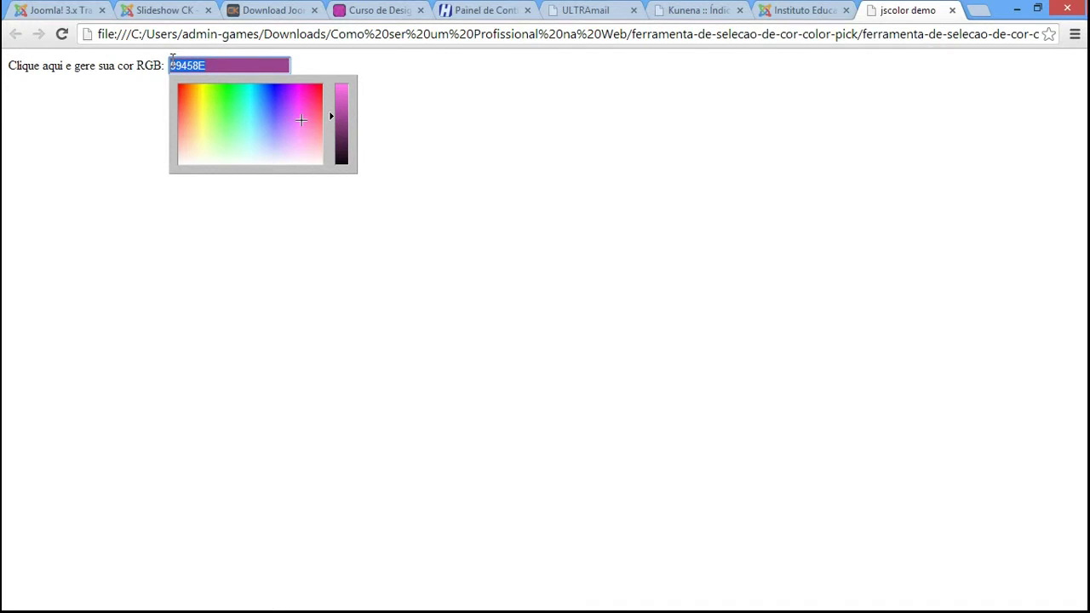
right_click(173, 63)
click(219, 139)
click(819, 9)
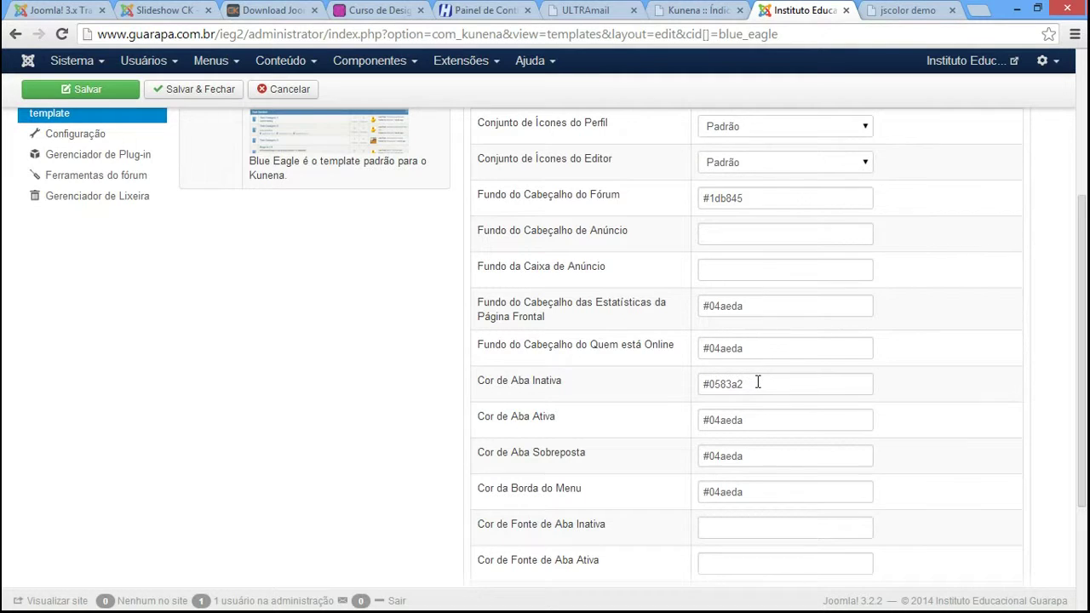
- Compare the Blue Eagle colour parameters with the forum index, examining the menu tabs and the Quem está online header
click(707, 10)
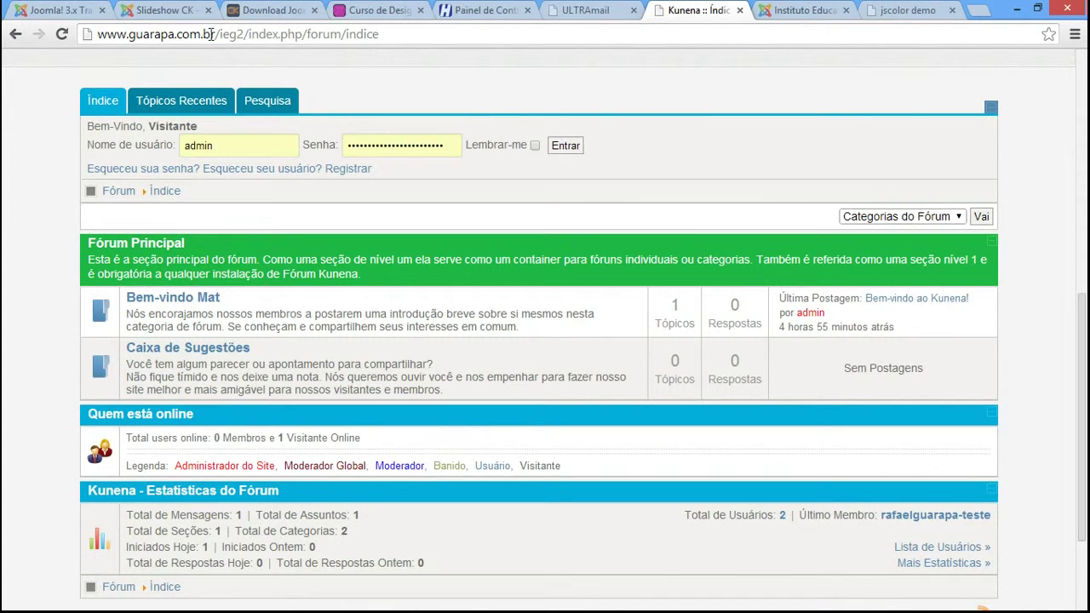
click(805, 11)
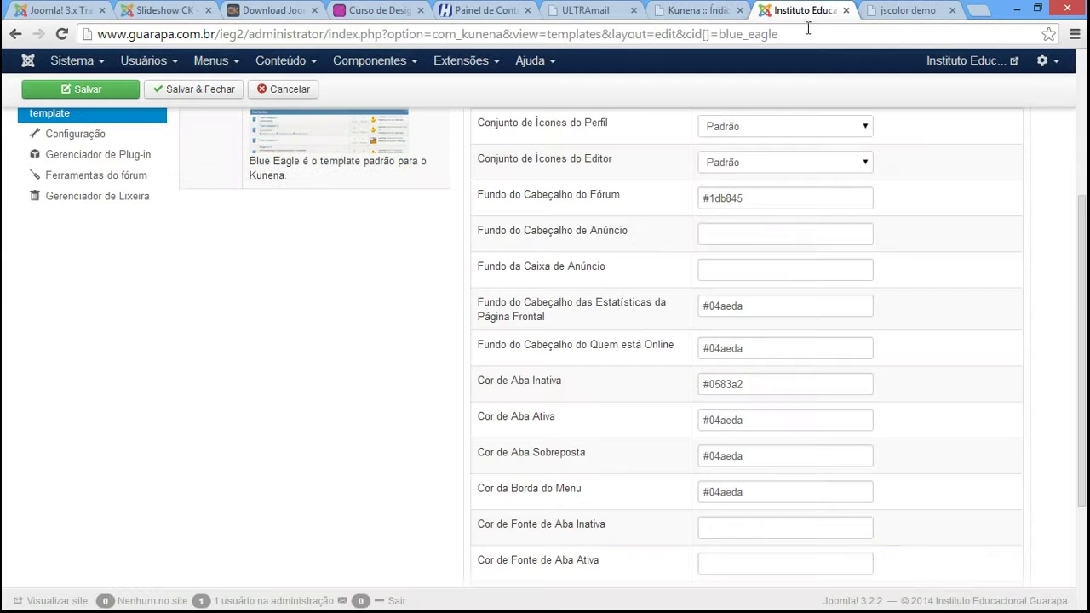
mouse_move(511, 385)
click(699, 17)
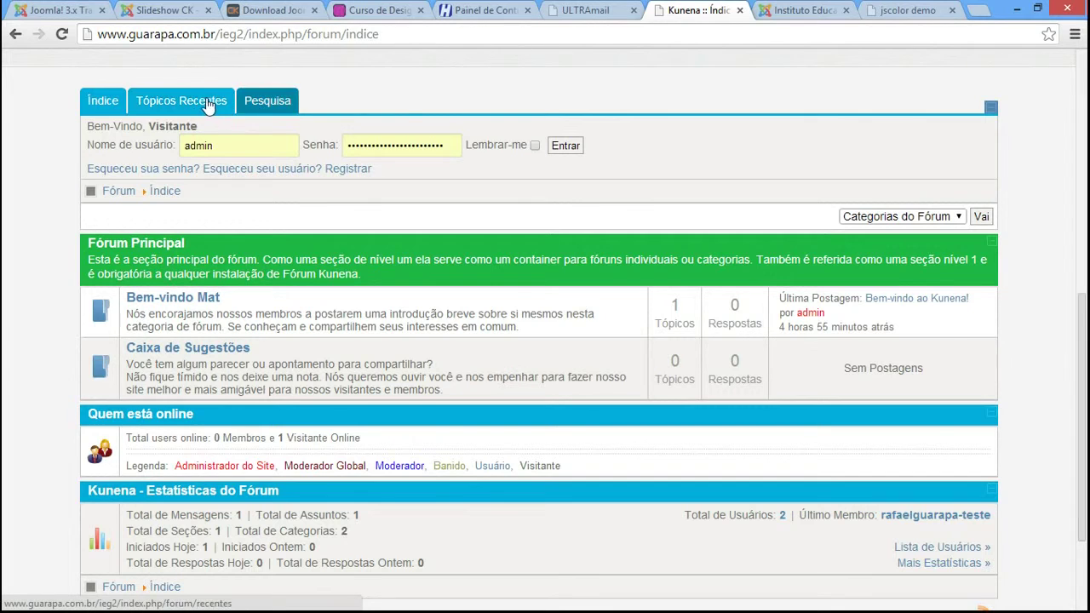
key(ctrl+Tab)
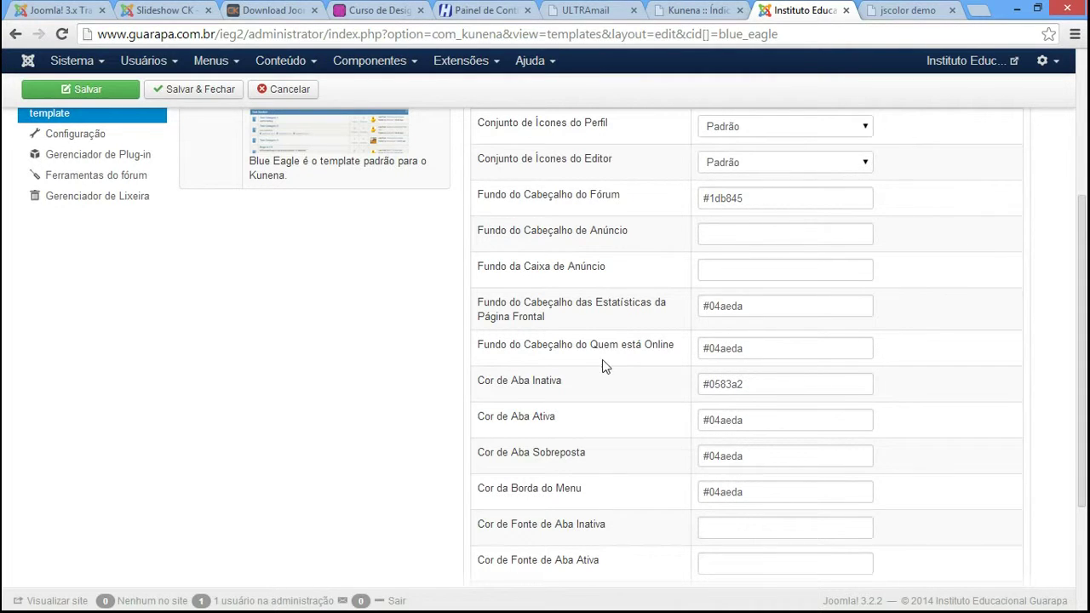
click(698, 10)
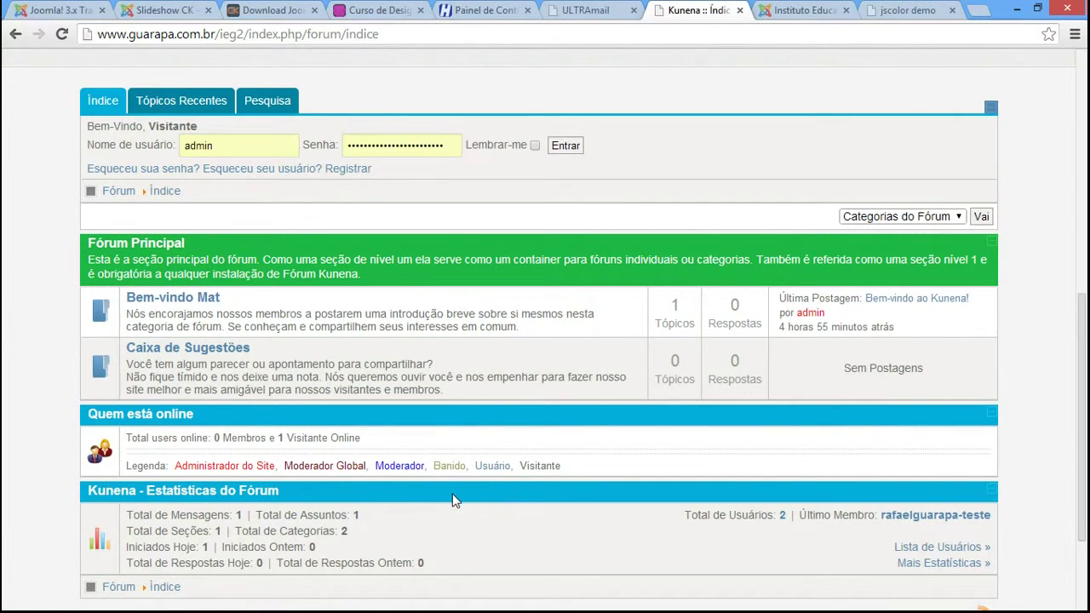
scroll(452, 500, up, 3)
scroll(448, 508, down, 2)
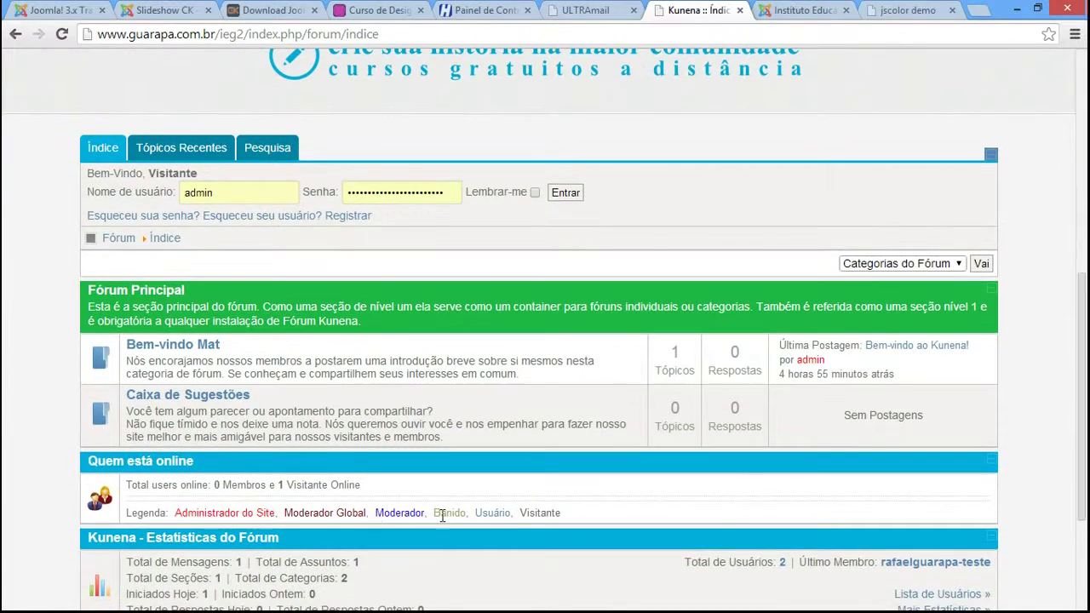
- In the template parameters, set Fundo do Cabeçalho do Quem está Online to #99458E using the copied code
click(800, 10)
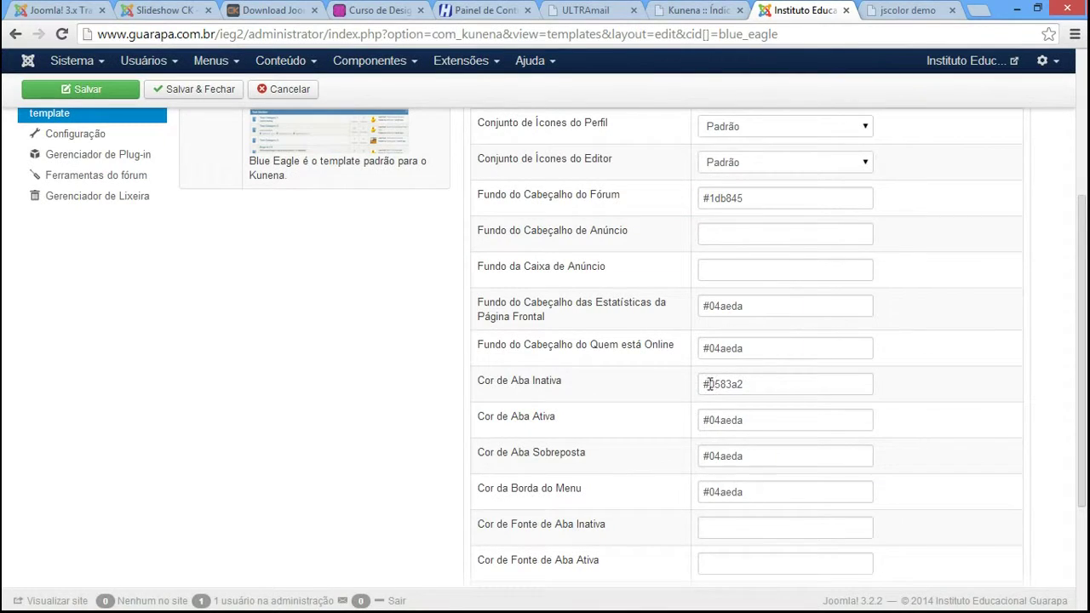
double_click(710, 350)
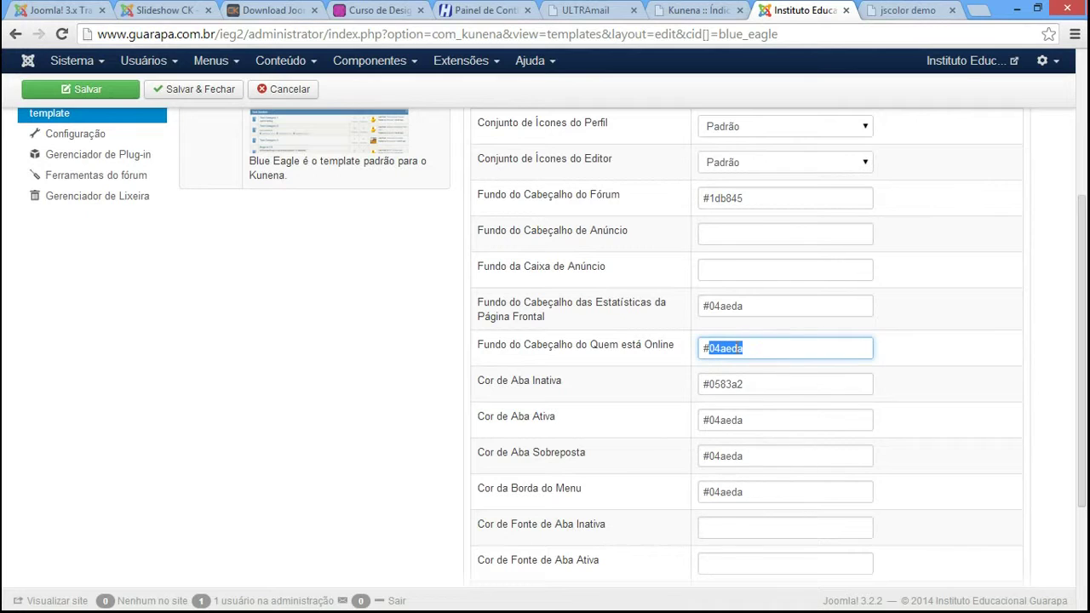
right_click(736, 348)
click(833, 178)
- Review the remaining colour parameters, highlight the Fundo do Cabeçalho do Fórum code and examine the section headers on the forum index
drag(1087, 229, 1087, 311)
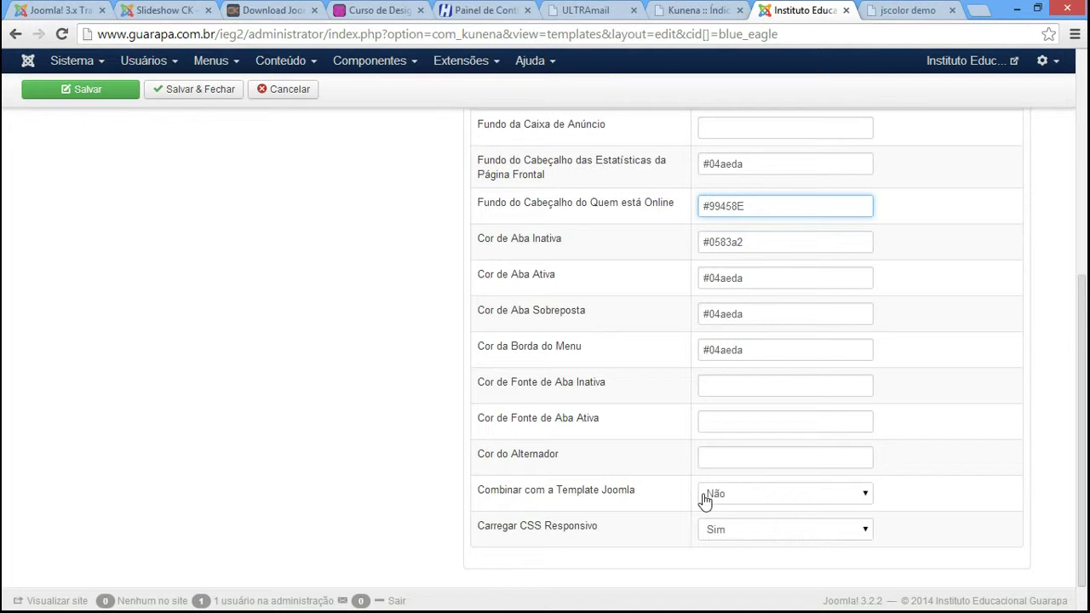
scroll(1087, 354, up, 2)
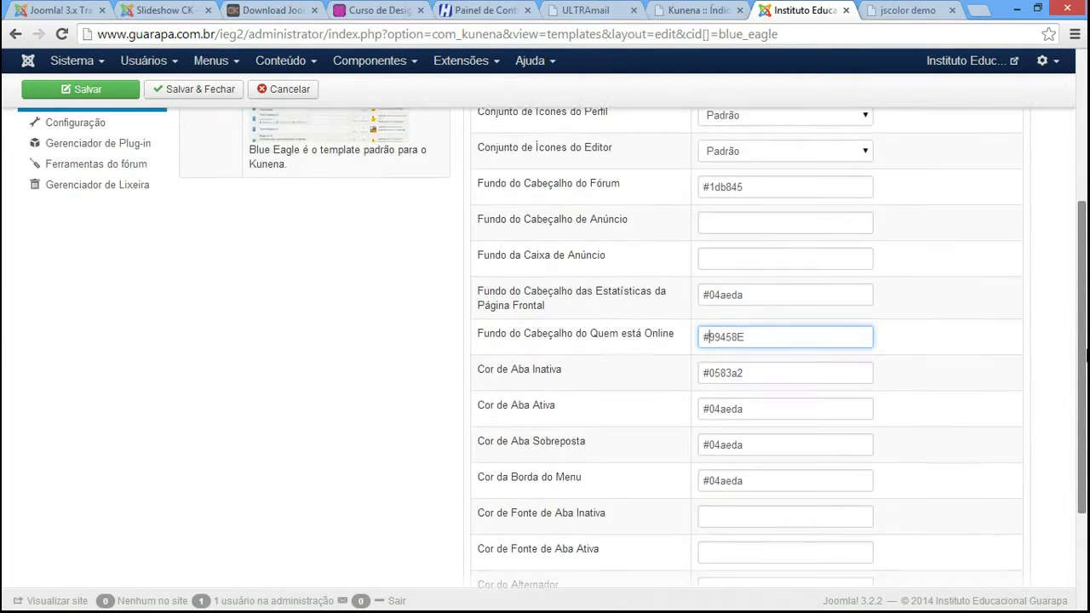
click(764, 226)
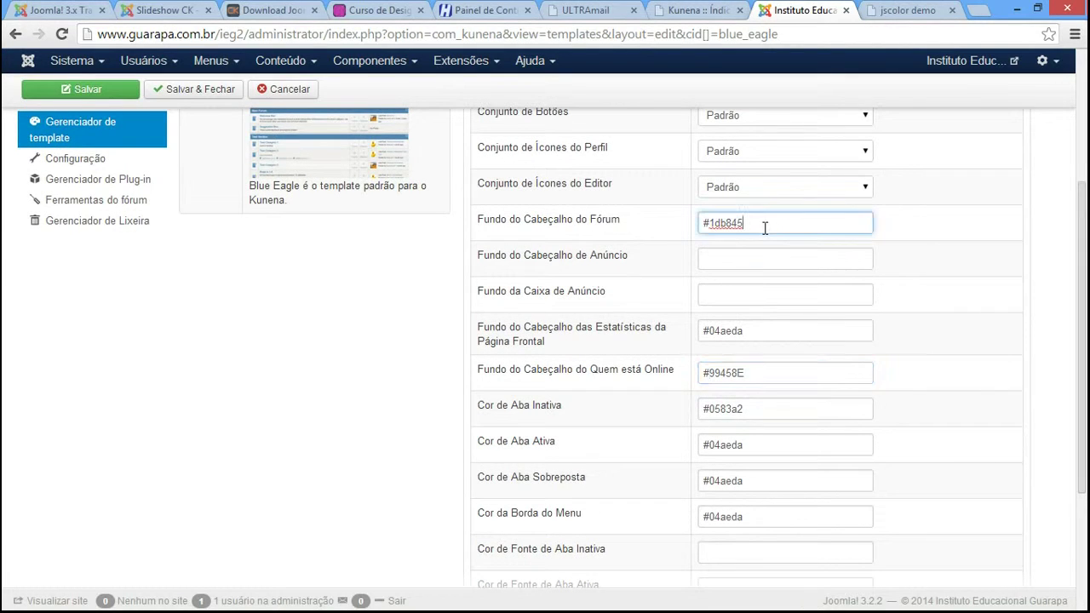
click(769, 227)
drag(768, 227, 709, 220)
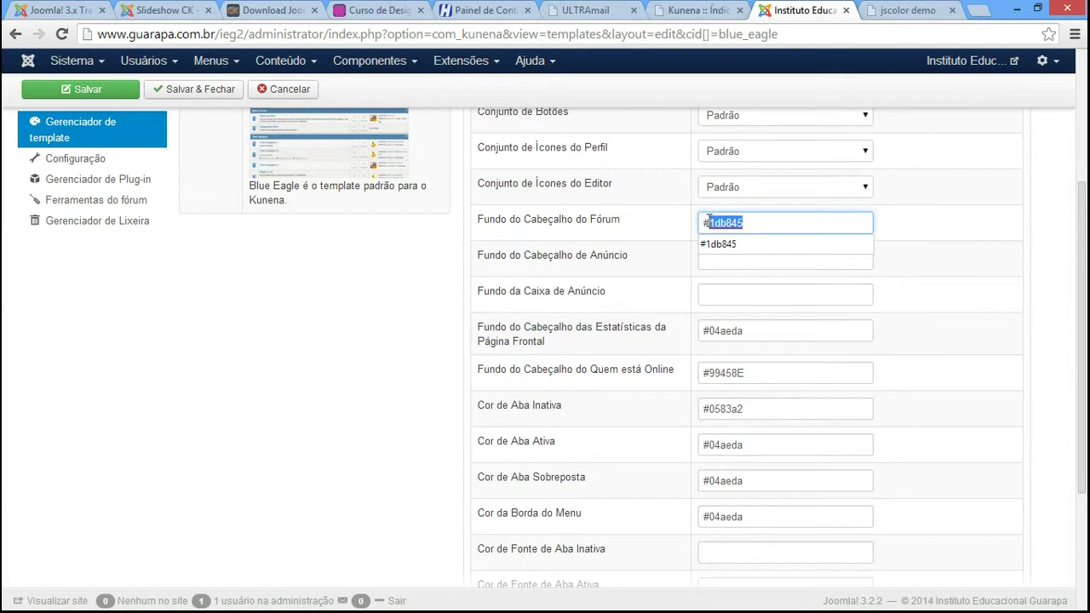
click(691, 10)
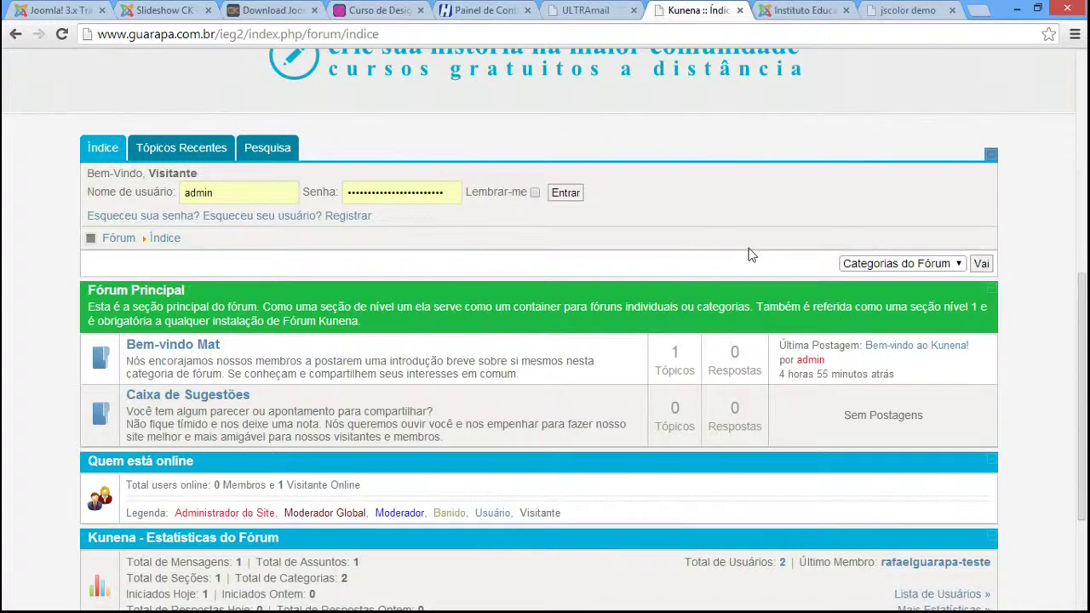
drag(1083, 281, 1084, 310)
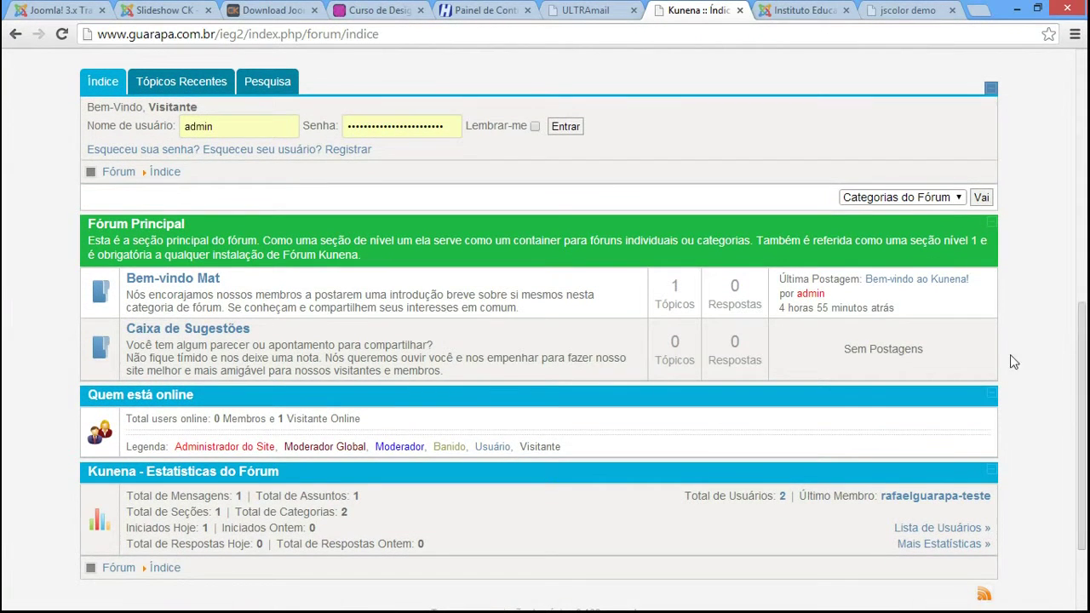